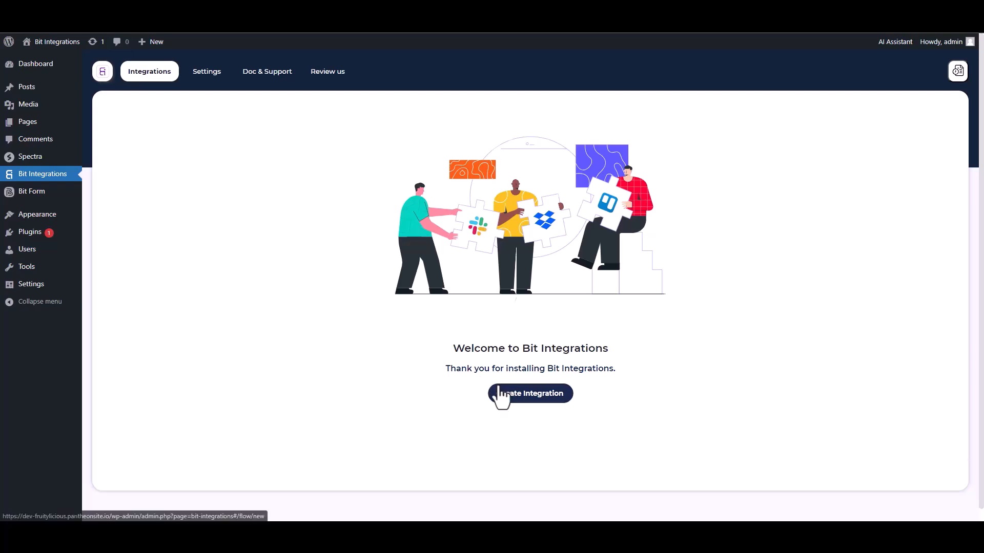
Make Spectra the new integration's trigger and start fetching its form data.
{"action": "type", "text": "sp"}
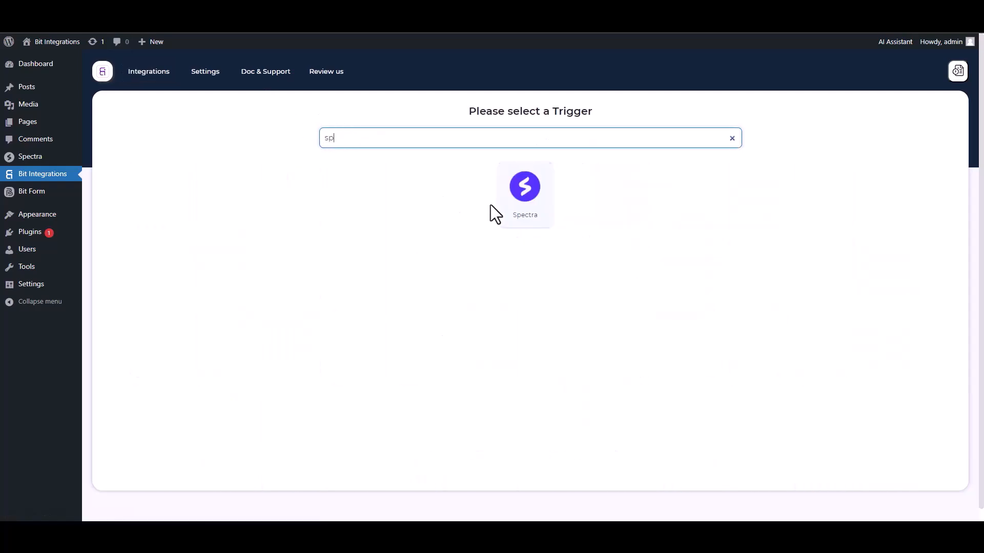
{"action": "left_click", "coordinate": [497, 205]}
{"action": "left_click", "coordinate": [523, 234]}
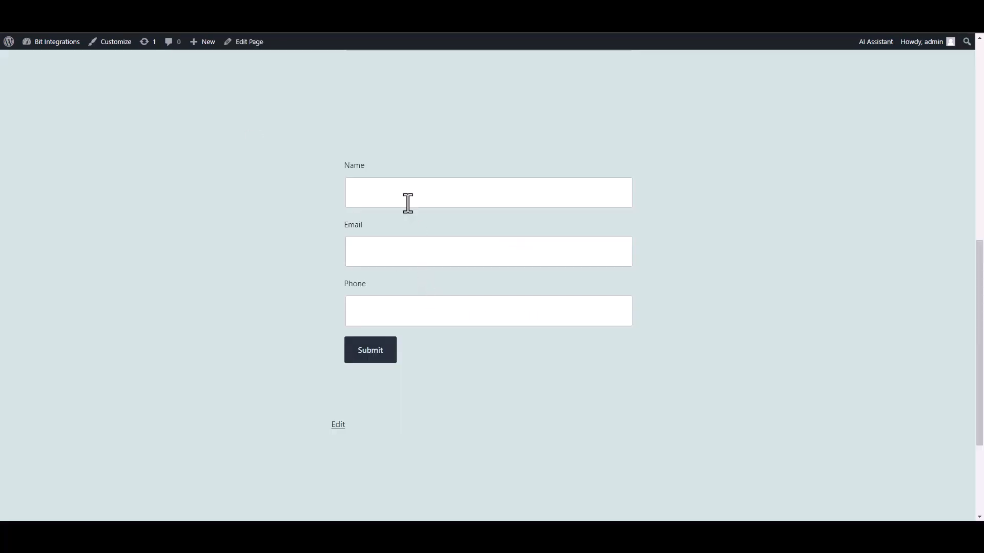
Submit a test Spectra entry with name 'test', a test e-mail address and a phone number.
{"action": "left_click", "coordinate": [406, 202]}
{"action": "type", "text": "test"}
{"action": "left_click", "coordinate": [582, 254]}
{"action": "type", "text": "test@gmail.com"}
{"action": "key", "text": "Tab"}
{"action": "type", "text": "45645625"}
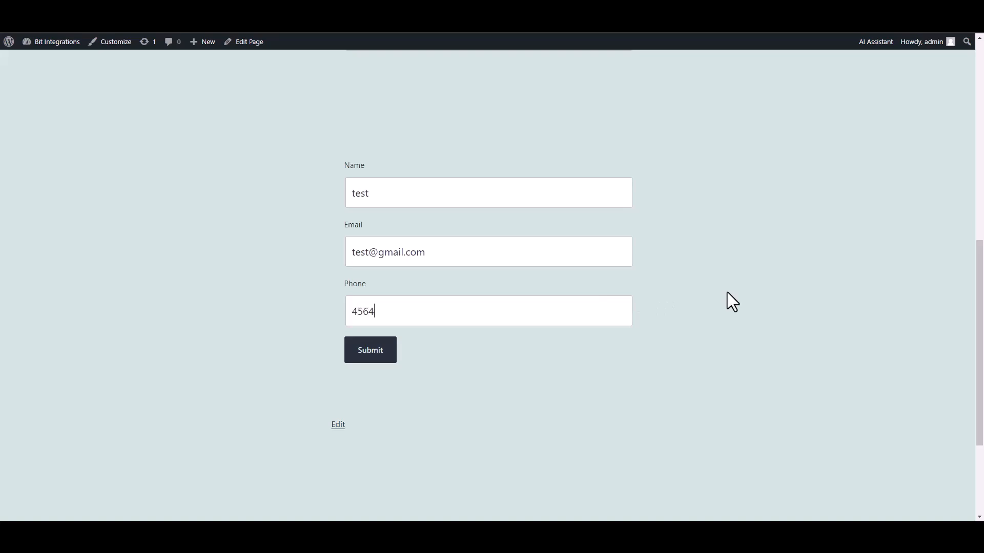
{"action": "left_click", "coordinate": [377, 353]}
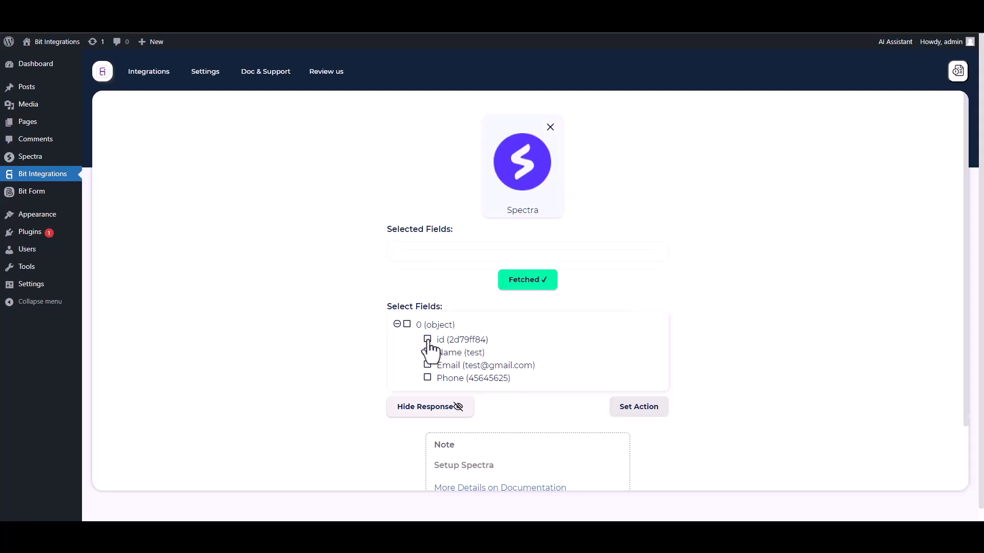
Select the fetched id, Name, Email and Phone fields for the integration.
{"action": "left_click", "coordinate": [429, 340]}
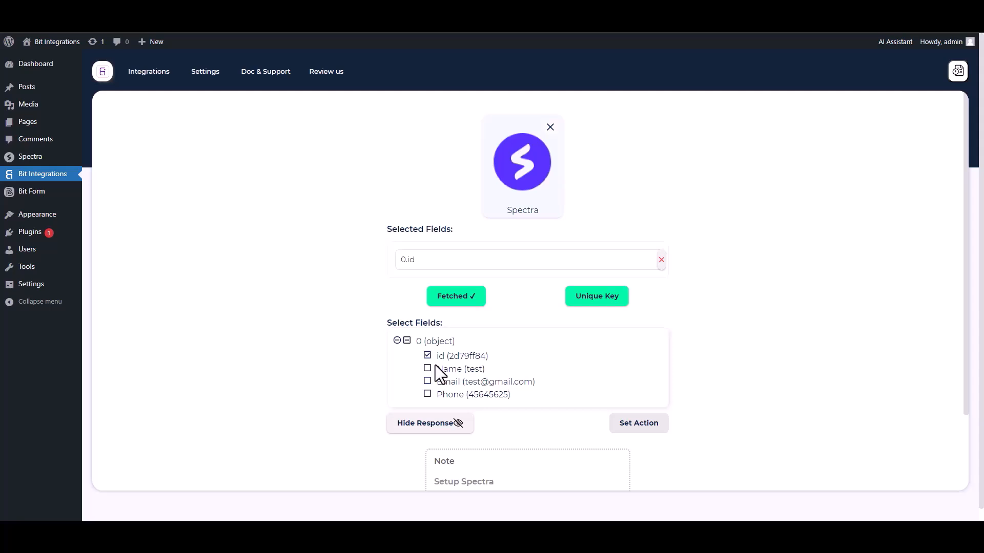
{"action": "left_click", "coordinate": [427, 369]}
{"action": "left_click", "coordinate": [428, 405]}
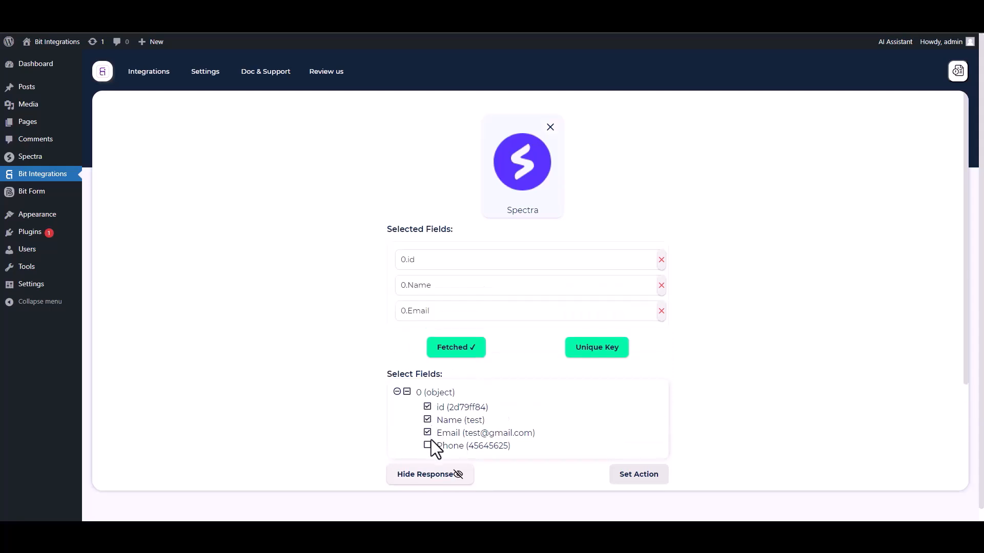
{"action": "left_click", "coordinate": [428, 445]}
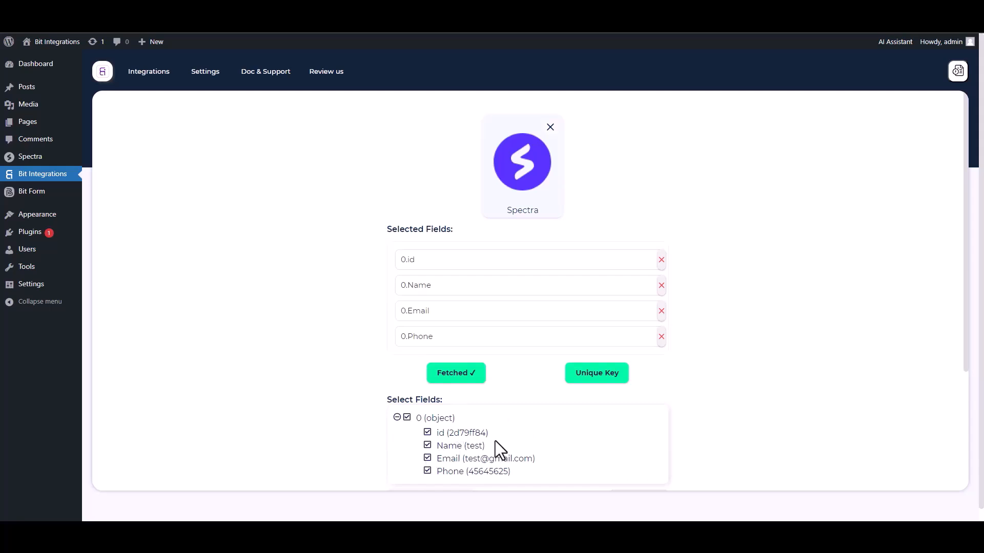
Set 0.id as the integration's unique primary key.
{"action": "left_click", "coordinate": [593, 382]}
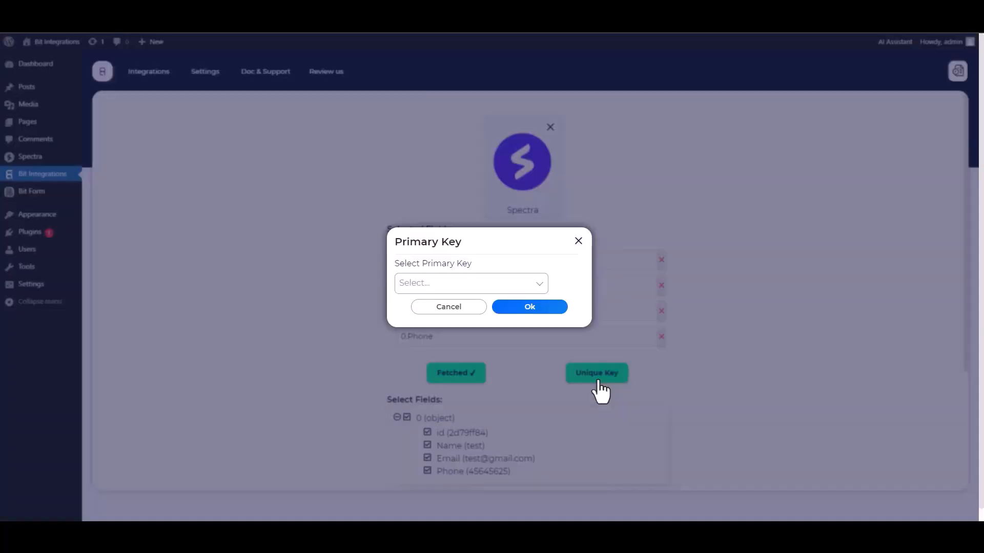
{"action": "left_click", "coordinate": [463, 283]}
{"action": "left_click", "coordinate": [416, 306]}
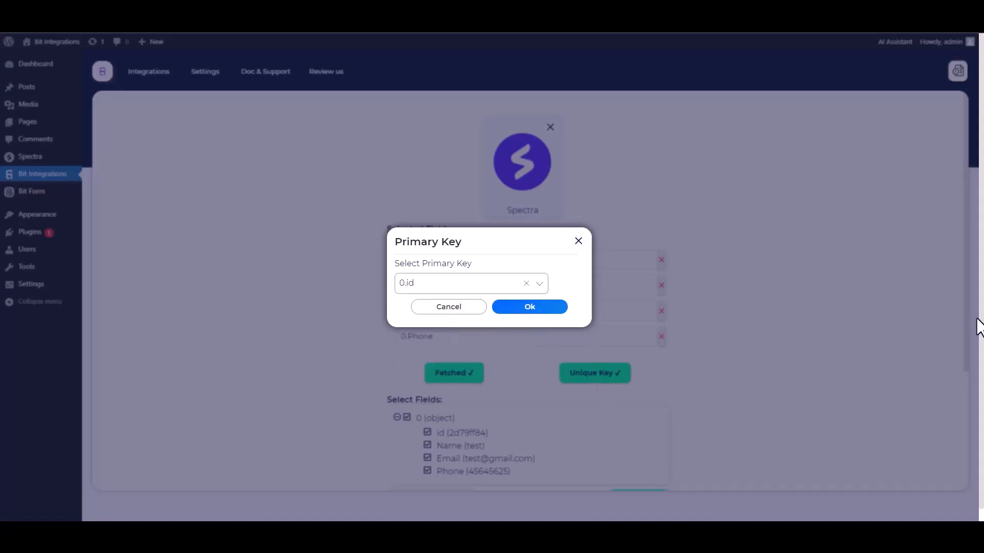
{"action": "left_click", "coordinate": [531, 309]}
{"action": "scroll", "coordinate": [707, 318], "scroll_direction": "down", "scroll_amount": 1}
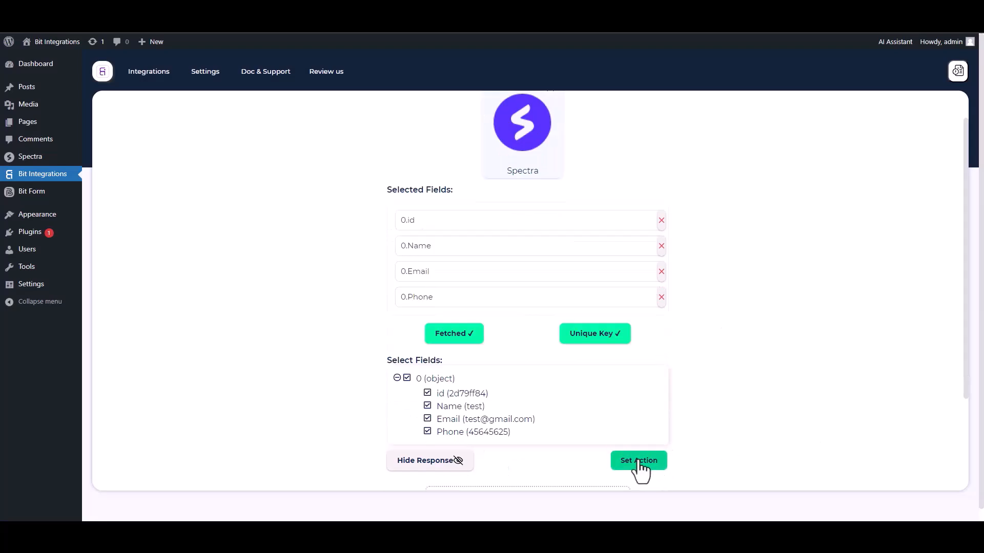
Choose OneDrive as the integration's action and note the client-credentials instructions.
{"action": "left_click", "coordinate": [639, 461]}
{"action": "left_click", "coordinate": [375, 136]}
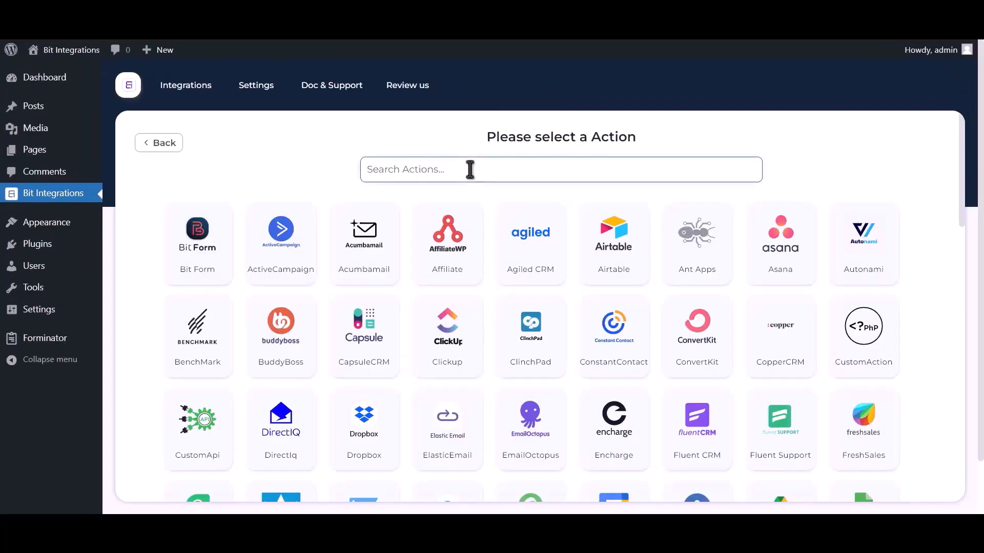
{"action": "type", "text": "onedr"}
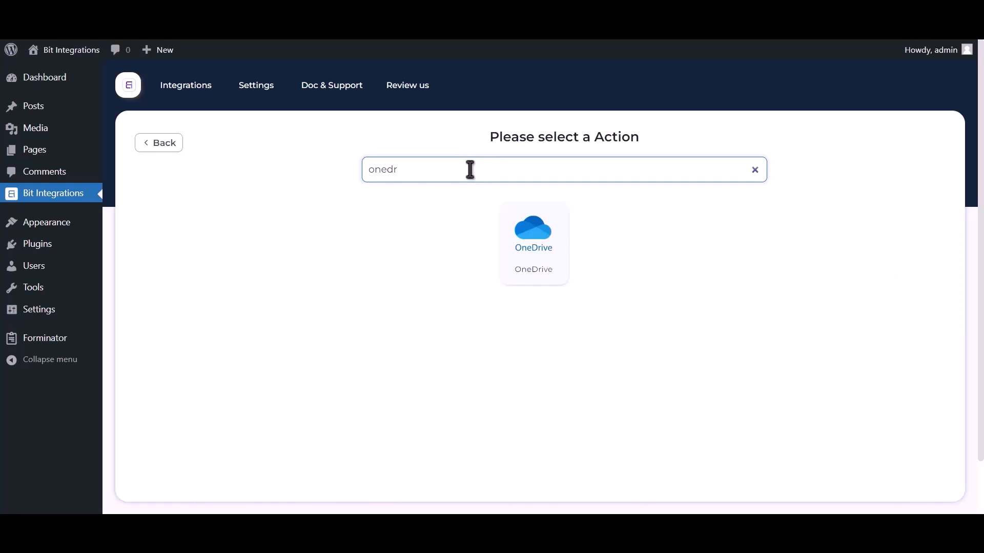
{"action": "type", "text": "ive"}
{"action": "left_click", "coordinate": [522, 245]}
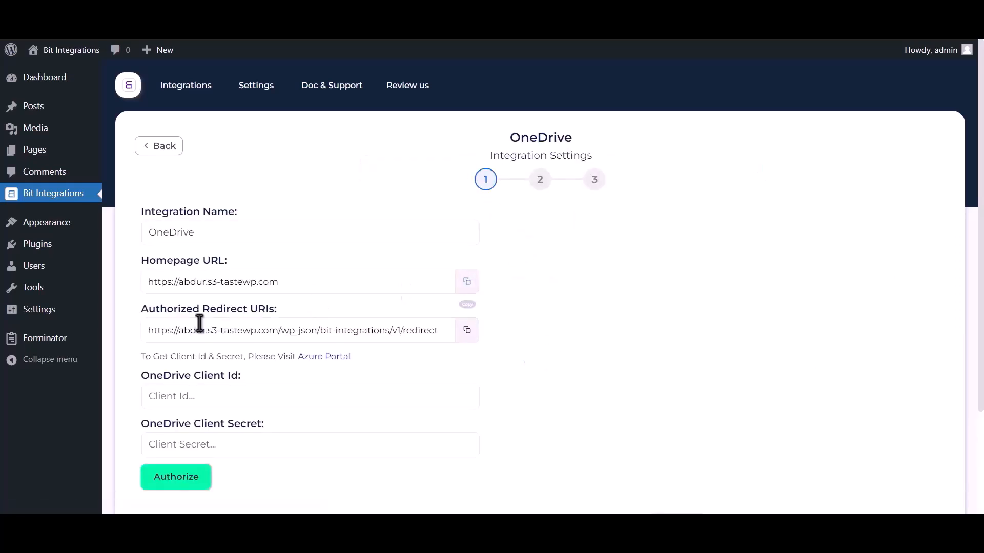
{"action": "left_click_drag", "start_coordinate": [140, 356], "coordinate": [321, 359]}
Start a new Azure app registration named 'Bit Integration' for personal Microsoft accounts.
{"action": "left_click", "coordinate": [322, 358]}
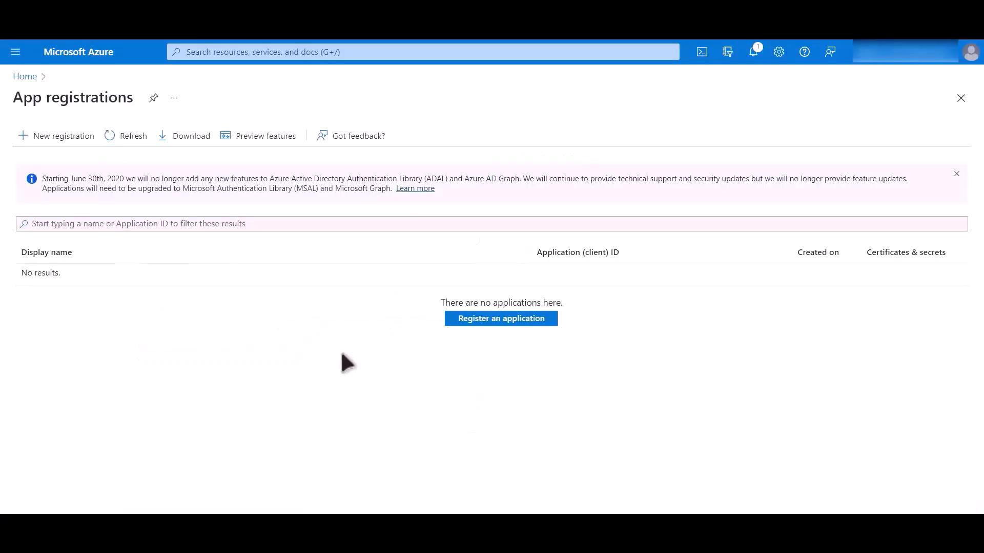
{"action": "left_click", "coordinate": [503, 322]}
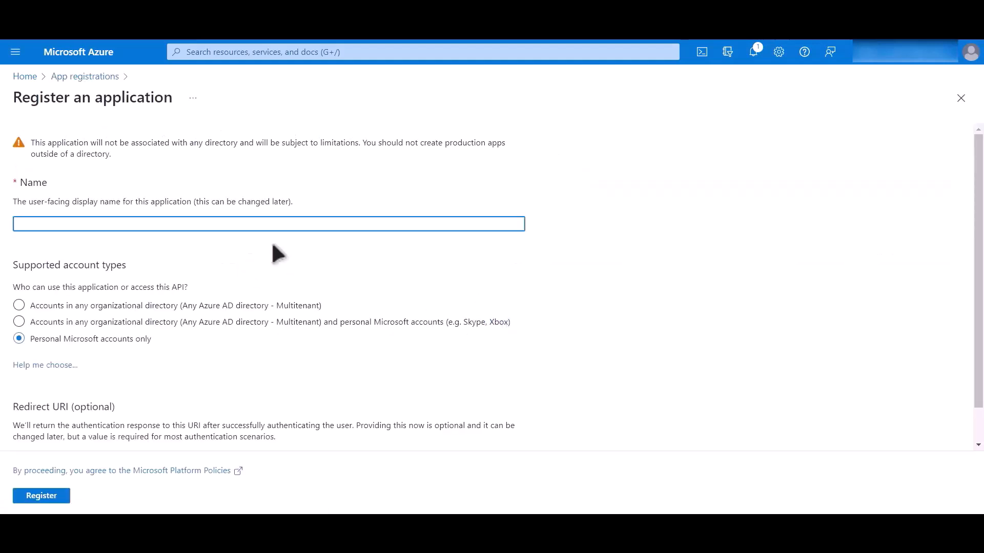
{"action": "type", "text": "Bit Integrations"}
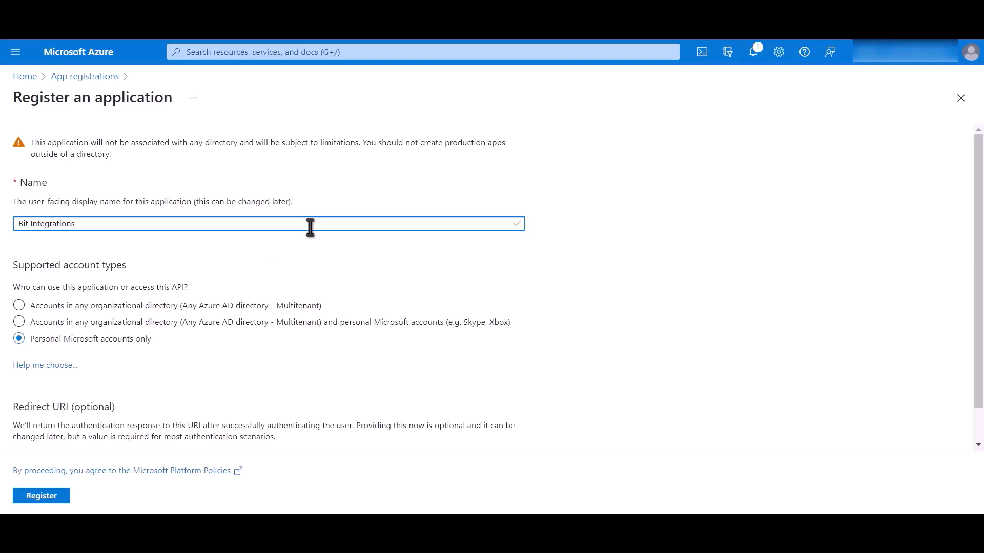
{"action": "left_click_drag", "start_coordinate": [156, 342], "coordinate": [35, 352]}
{"action": "scroll", "coordinate": [169, 399], "scroll_direction": "down", "scroll_amount": 1}
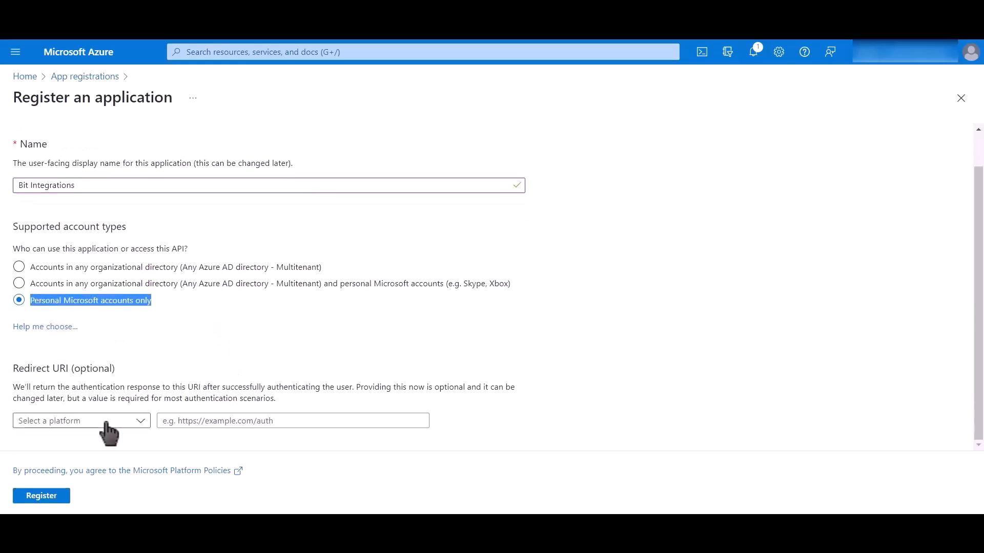
Add the OneDrive authorized redirect URI as a Web platform URI and register the app.
{"action": "left_click", "coordinate": [106, 422]}
{"action": "left_click", "coordinate": [83, 461]}
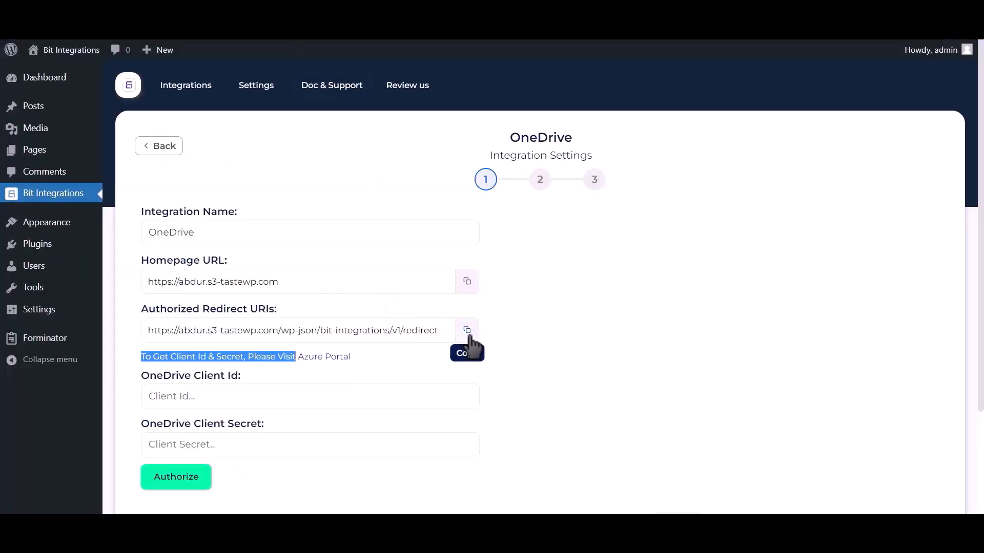
{"action": "left_click", "coordinate": [467, 332]}
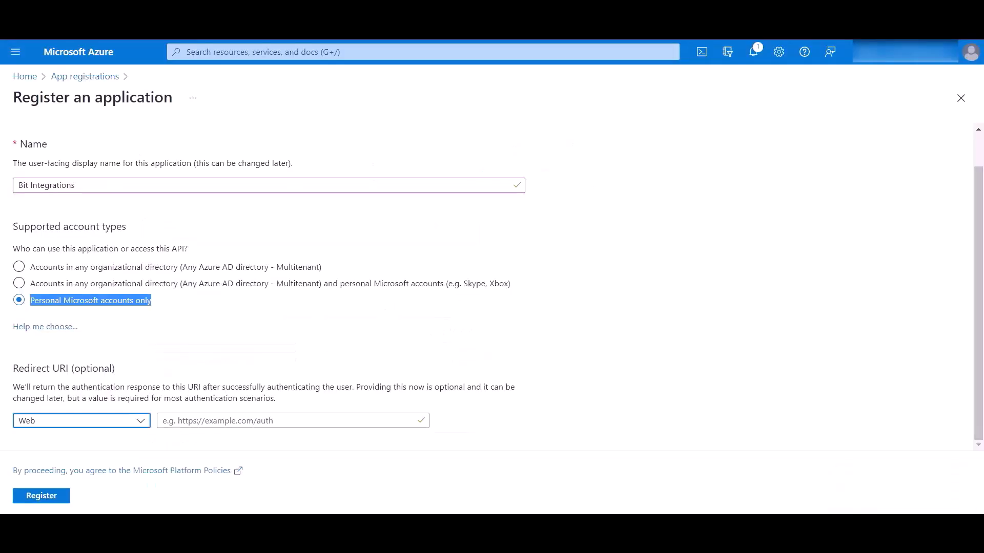
{"action": "left_click", "coordinate": [257, 420]}
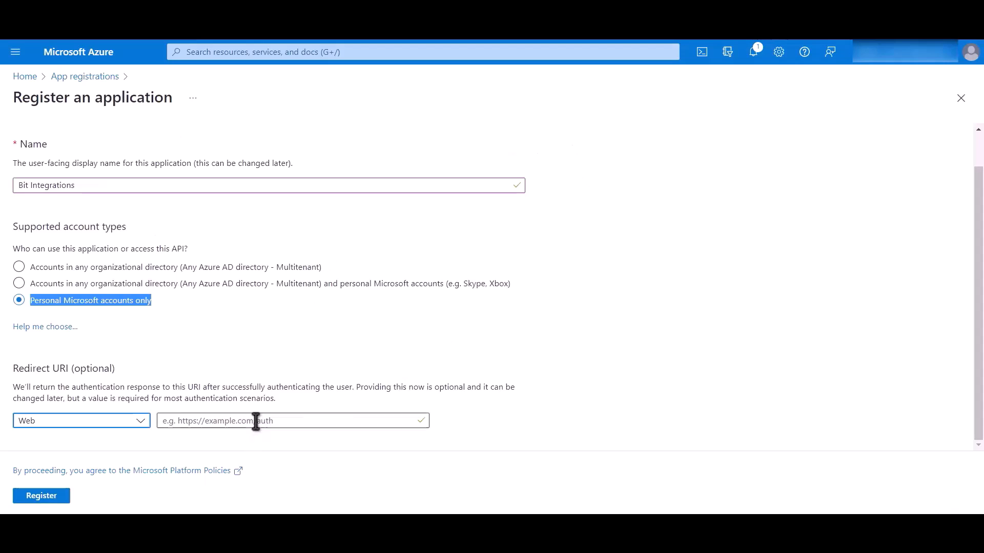
{"action": "key", "text": "ctrl+v"}
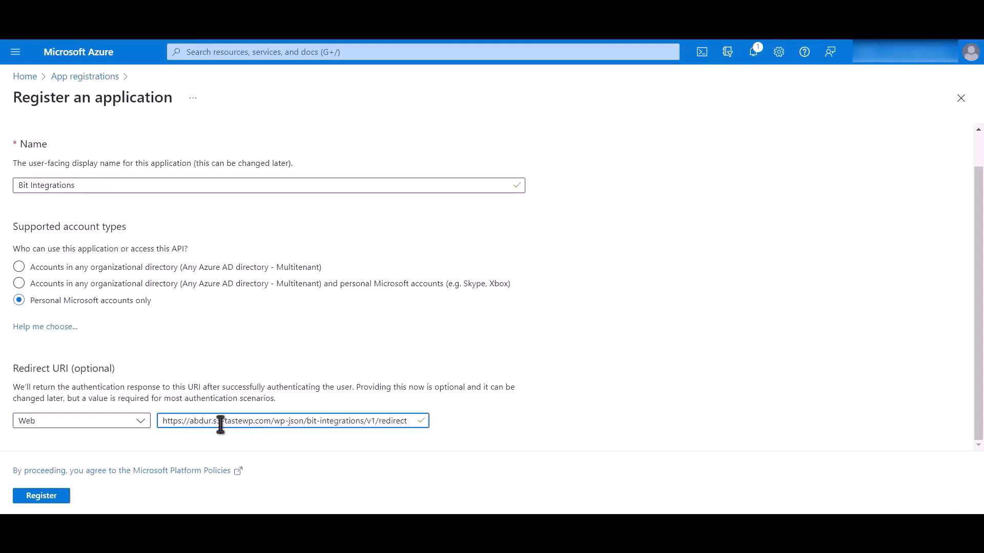
{"action": "left_click", "coordinate": [46, 497]}
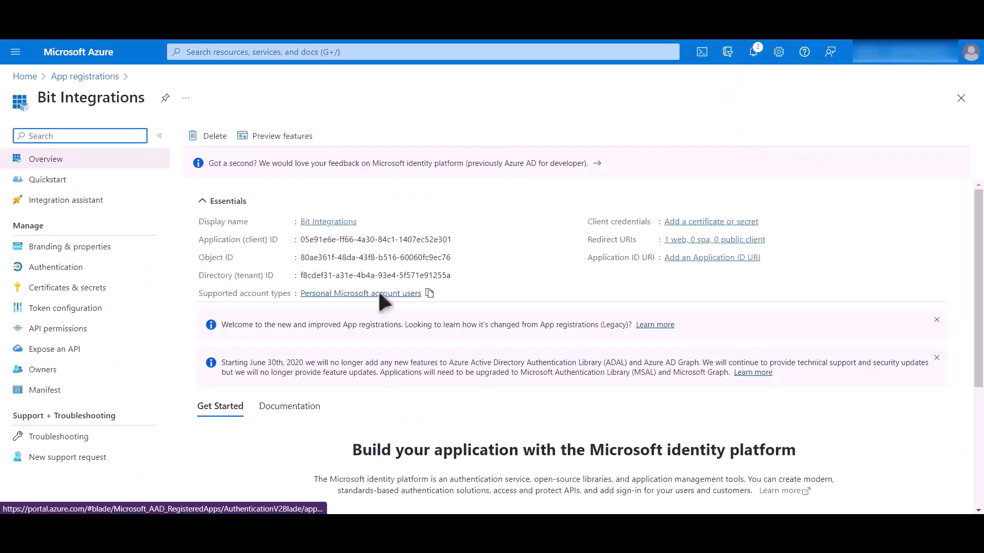
Copy the app's Application (client) ID into the OneDrive Client Id field.
{"action": "left_click_drag", "start_coordinate": [198, 240], "coordinate": [289, 238]}
{"action": "left_click", "coordinate": [460, 239]}
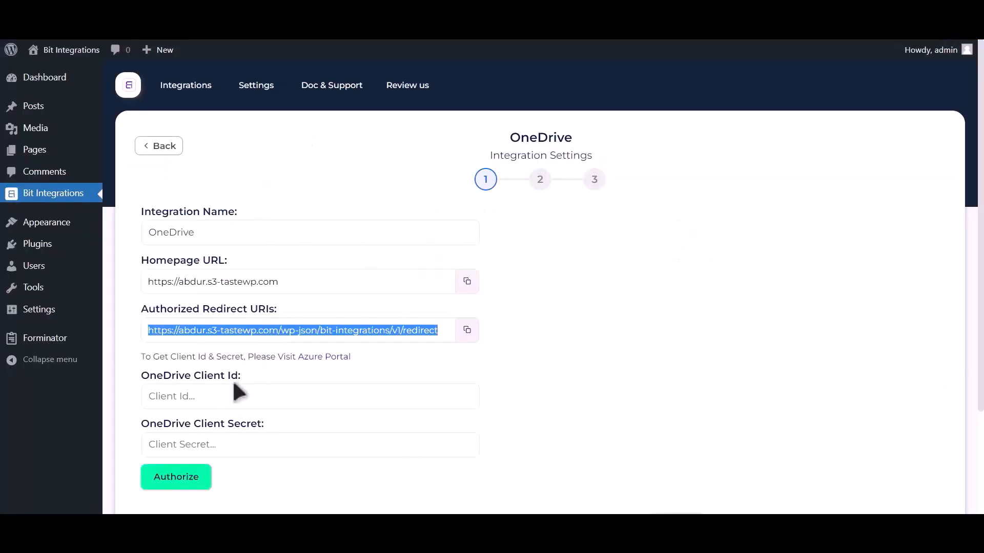
{"action": "left_click", "coordinate": [233, 384]}
{"action": "key", "text": "ctrl+v"}
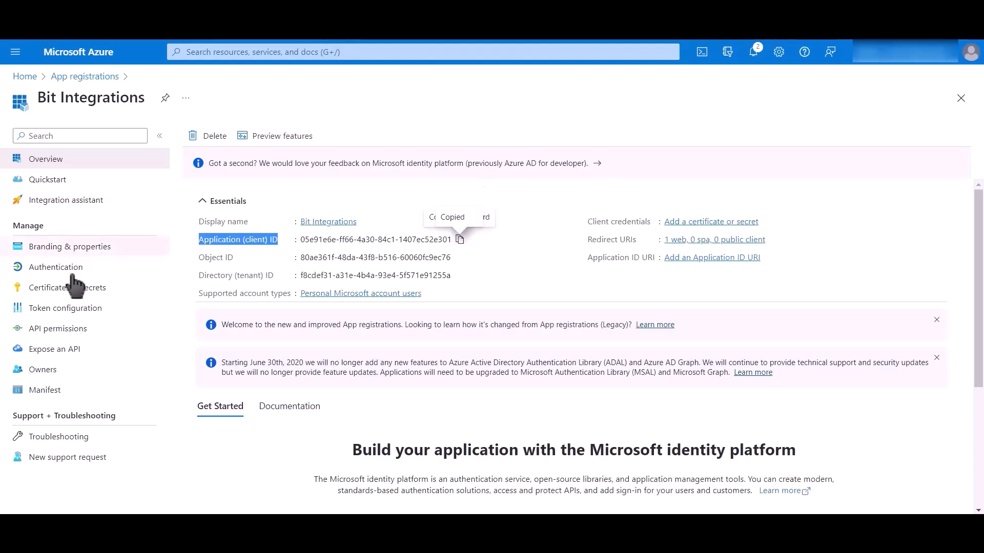
Create a client secret with default expiry and copy its value.
{"action": "left_click", "coordinate": [121, 297]}
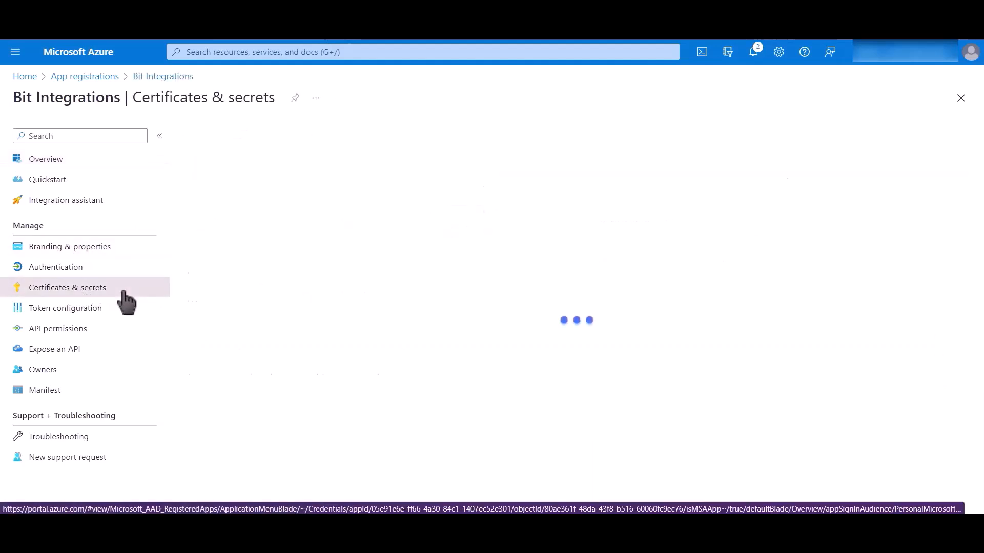
{"action": "left_click", "coordinate": [246, 333]}
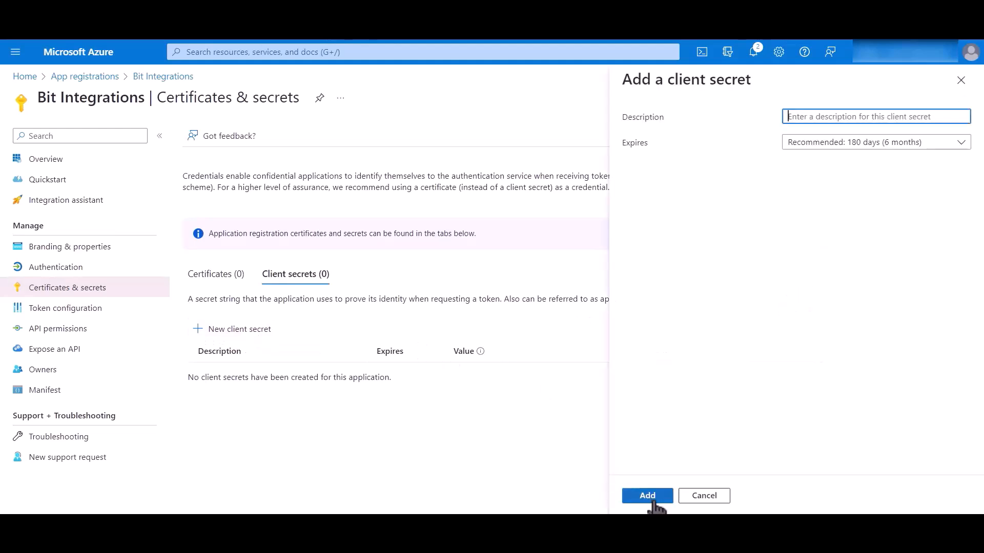
{"action": "left_click", "coordinate": [647, 496]}
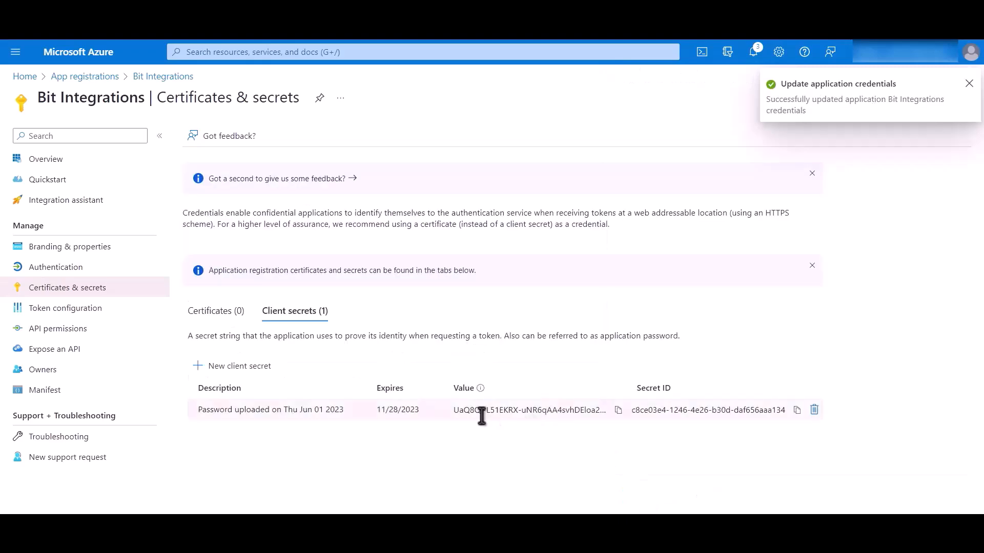
{"action": "left_click", "coordinate": [613, 411]}
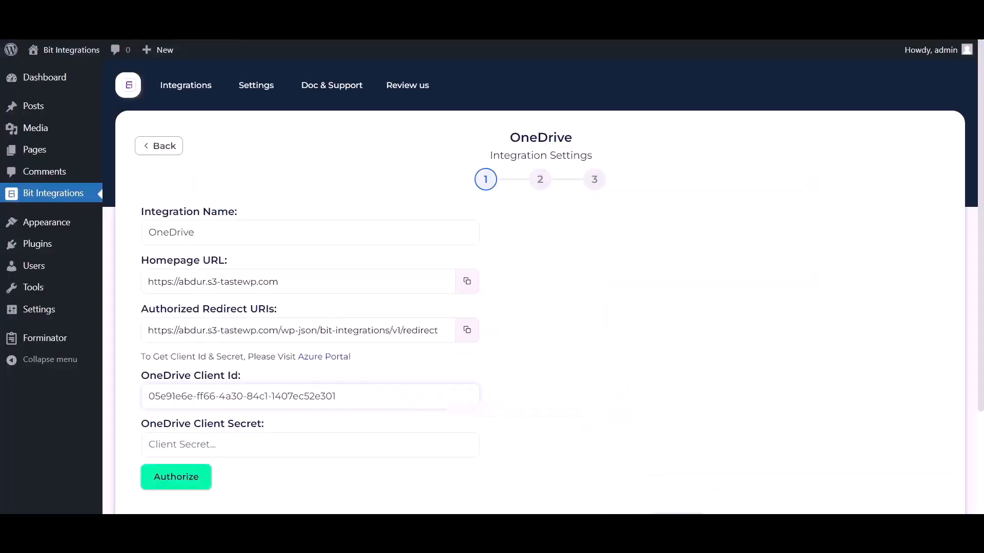
Paste the client secret into OneDrive settings and authorize Bit Integrations with the Microsoft account.
{"action": "left_click", "coordinate": [205, 444]}
{"action": "key", "text": "ctrl+v"}
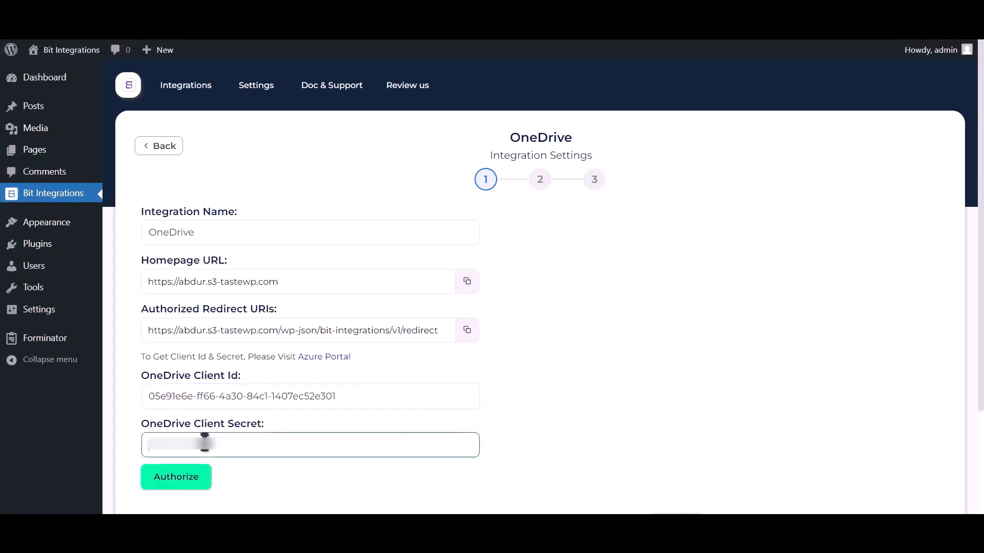
{"action": "left_click", "coordinate": [179, 479]}
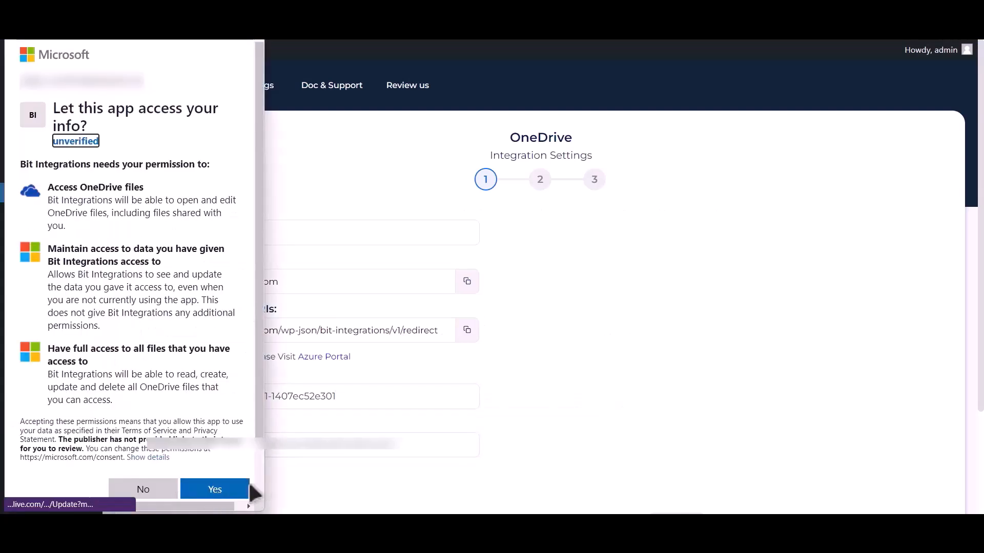
{"action": "left_click", "coordinate": [233, 492]}
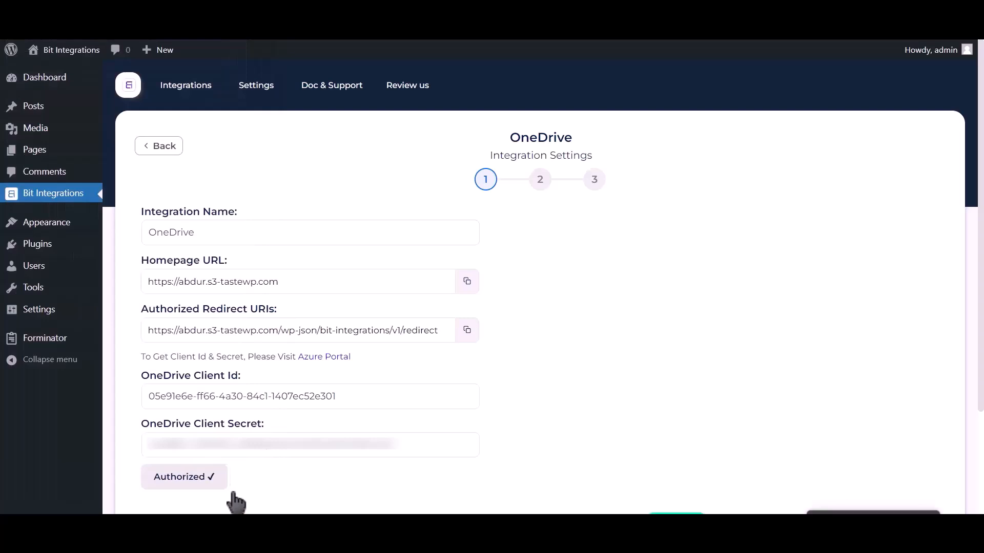
{"action": "left_click_drag", "start_coordinate": [819, 486], "coordinate": [950, 492]}
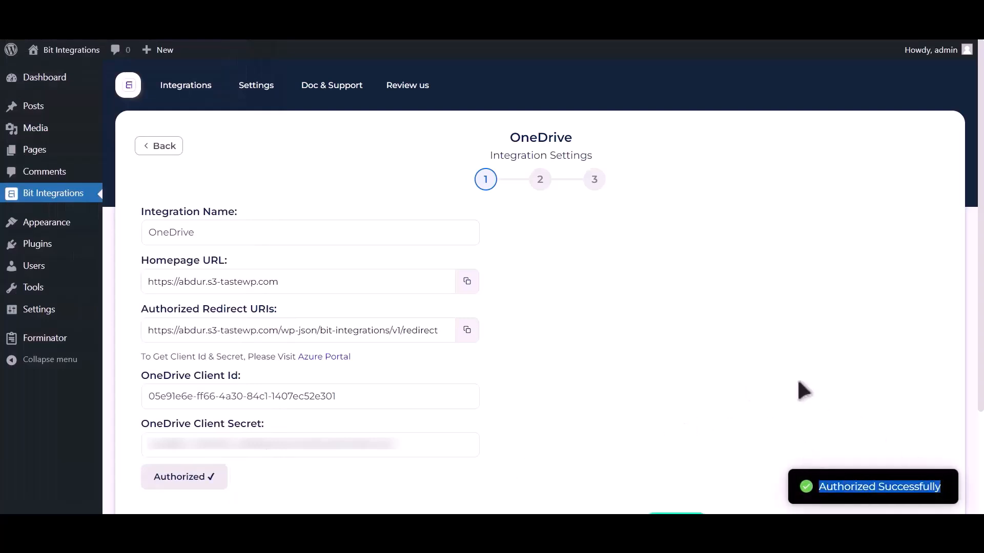
{"action": "scroll", "coordinate": [802, 390], "scroll_direction": "down", "scroll_amount": 3}
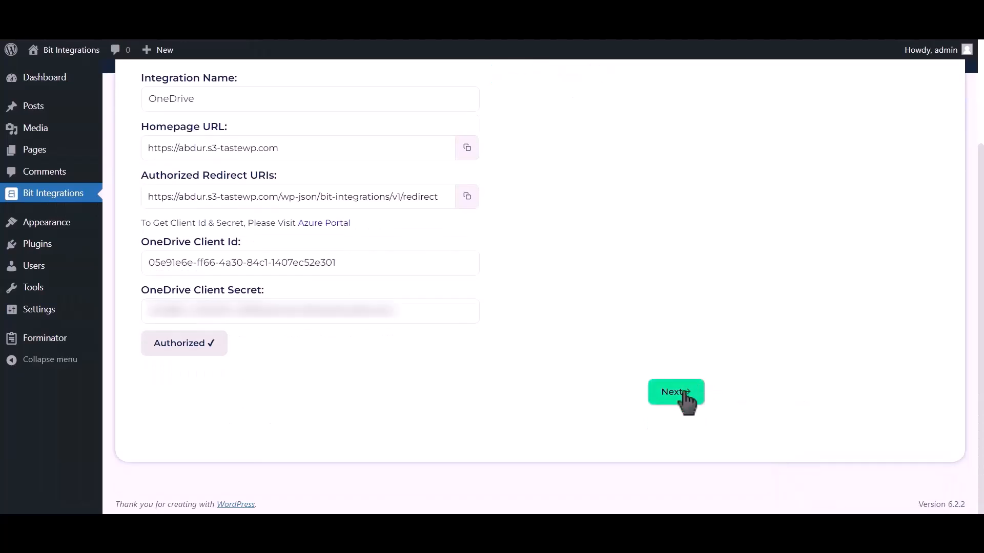
Select the Bit Integrations OneDrive folder as the upload destination.
{"action": "left_click", "coordinate": [685, 393]}
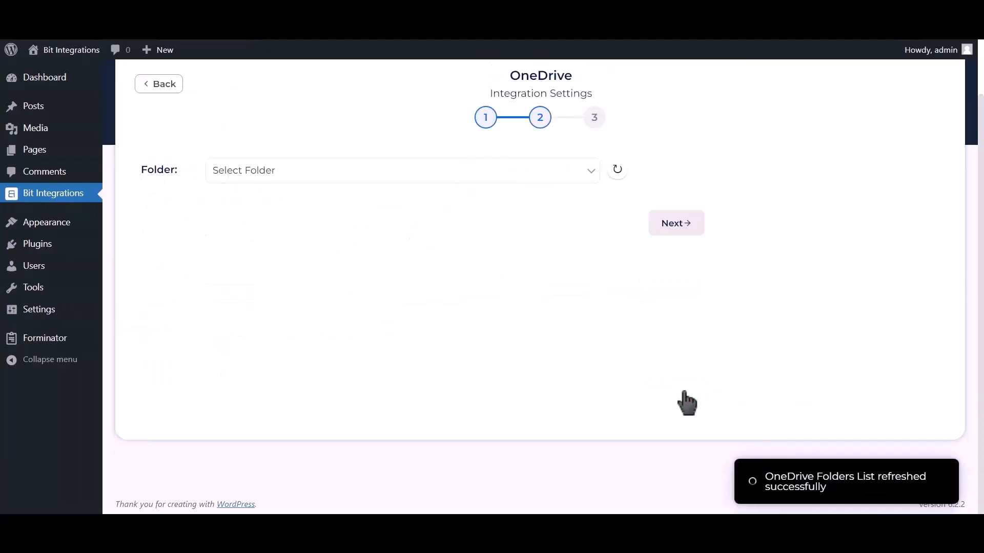
{"action": "left_click", "coordinate": [274, 172]}
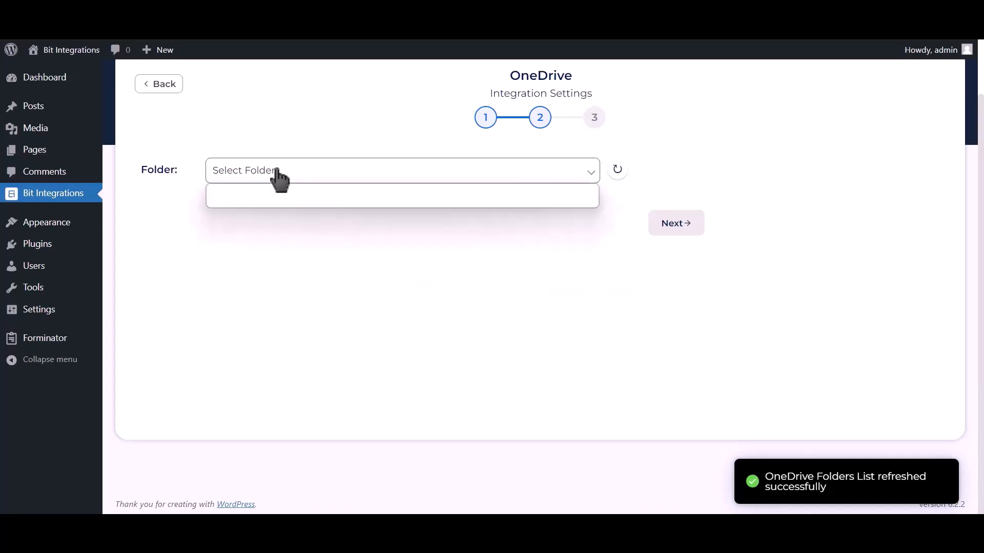
{"action": "left_click", "coordinate": [258, 200]}
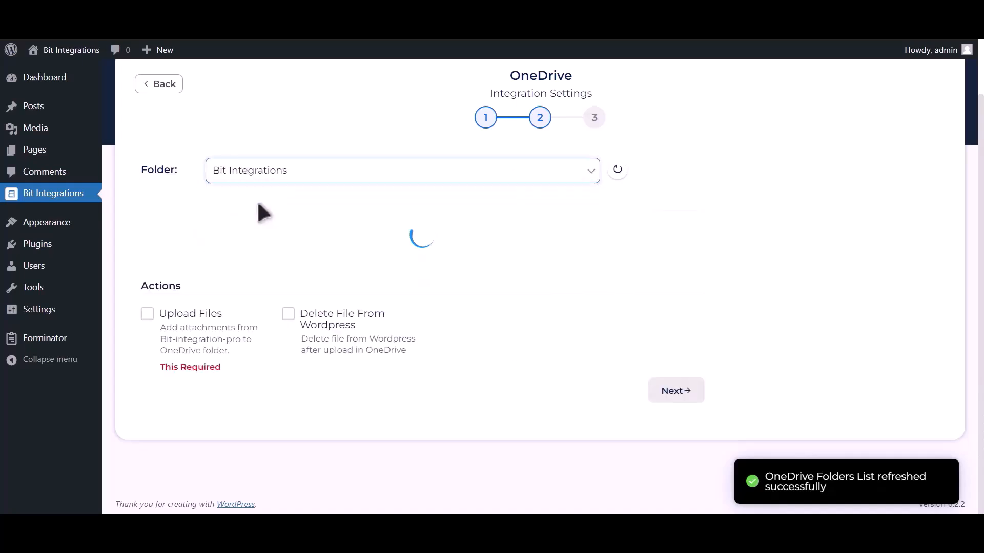
{"action": "left_click_drag", "start_coordinate": [160, 338], "coordinate": [222, 337]}
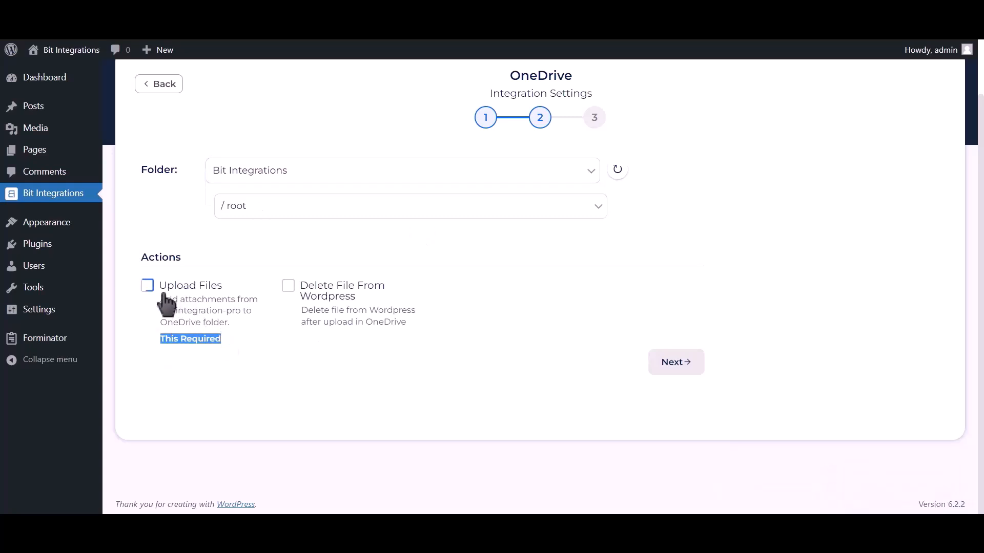
Enable file uploads using the Upload file-1 field, then finish and save the integration.
{"action": "left_click", "coordinate": [147, 286]}
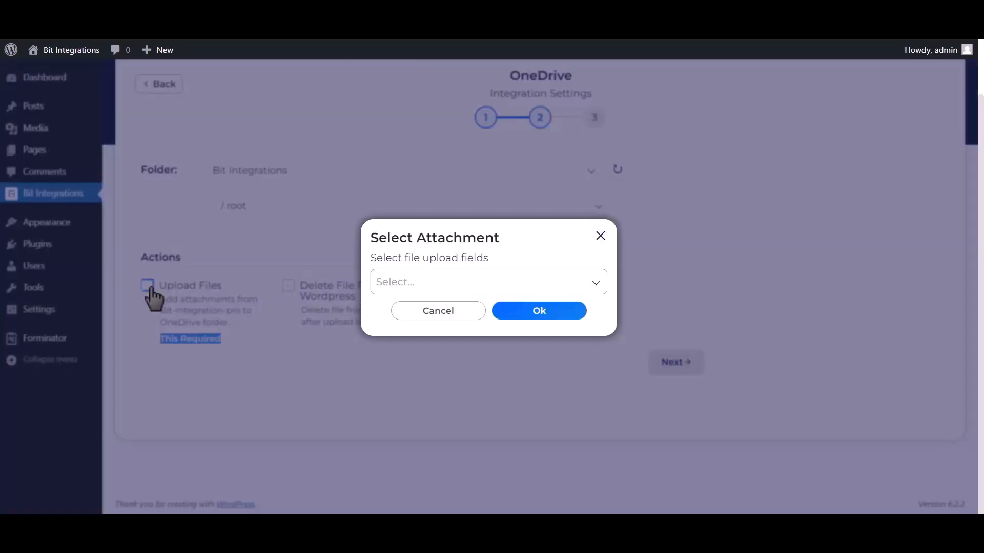
{"action": "left_click", "coordinate": [565, 280]}
{"action": "left_click", "coordinate": [549, 314]}
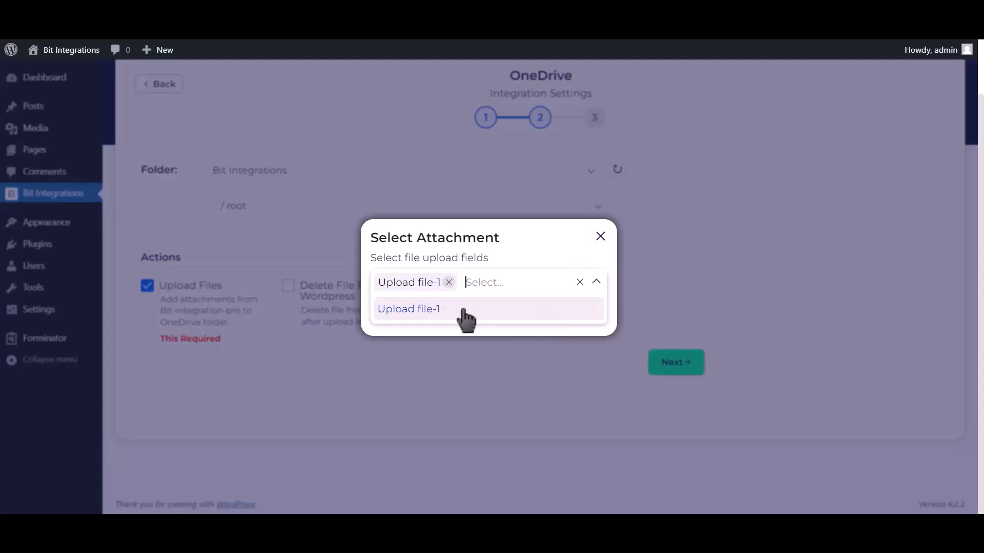
{"action": "left_click", "coordinate": [596, 287]}
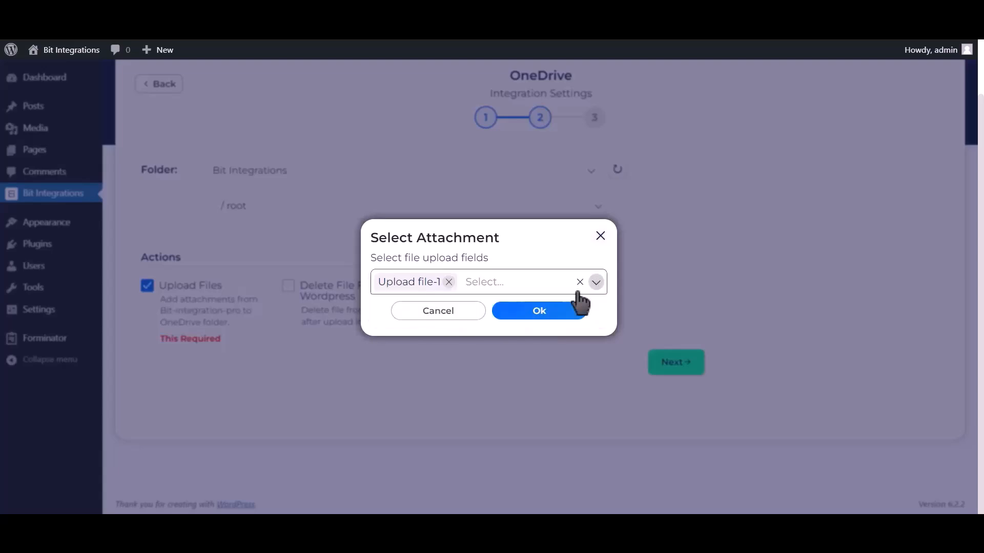
{"action": "left_click", "coordinate": [539, 312]}
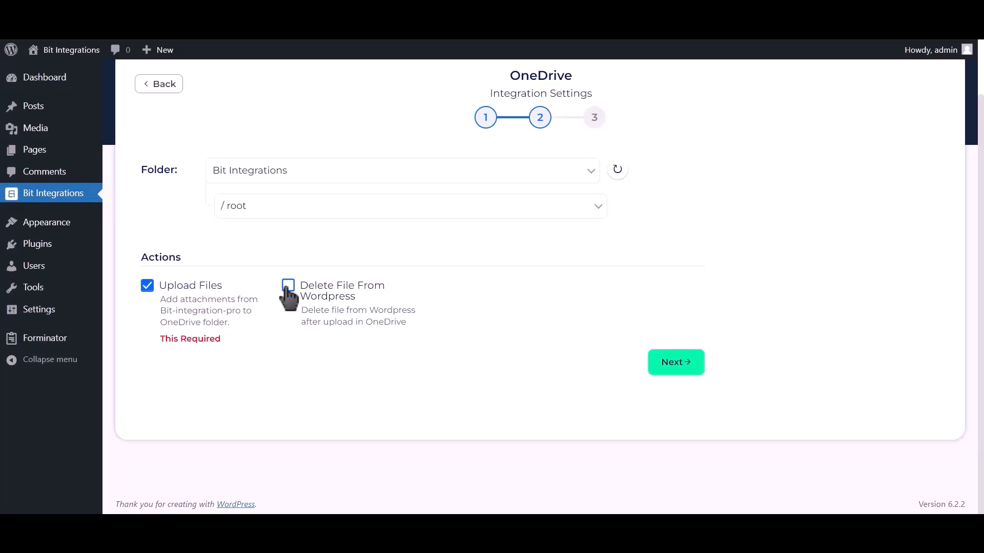
{"action": "left_click", "coordinate": [680, 365]}
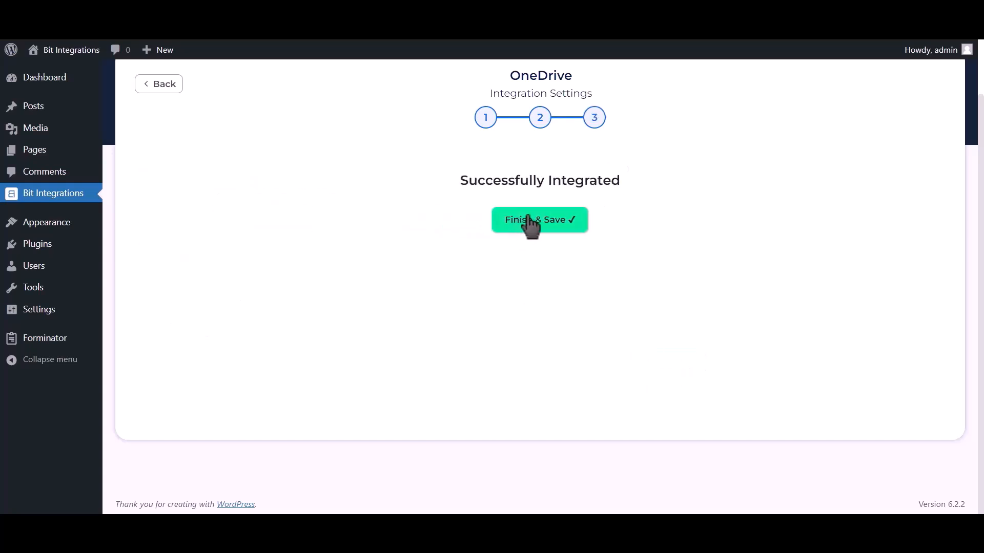
{"action": "left_click", "coordinate": [543, 224]}
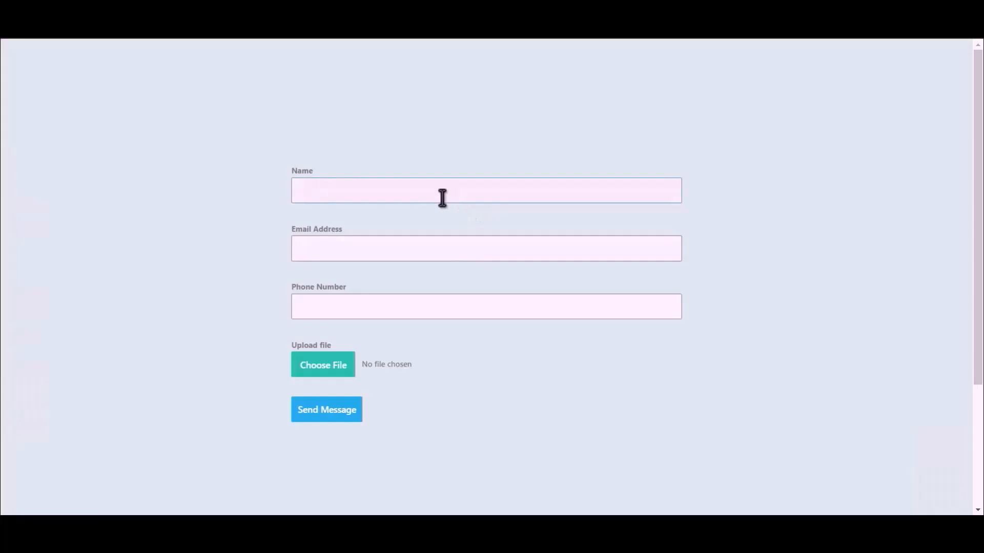
Fill in the contact form with name 'Bit Integrations', an e-mail address and a phone number.
{"action": "type", "text": "Bit Integrations"}
{"action": "left_click", "coordinate": [476, 246]}
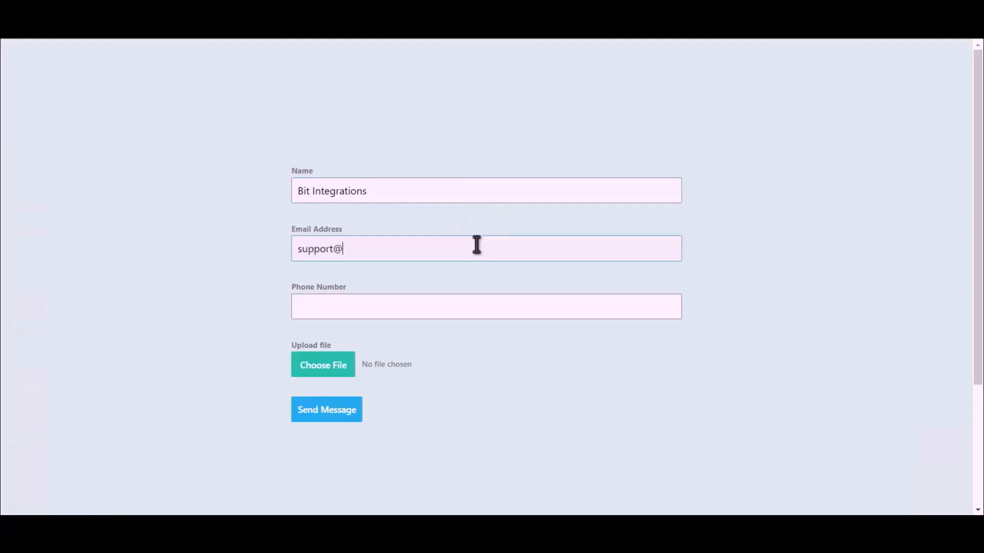
{"action": "left_click", "coordinate": [429, 306]}
{"action": "type", "text": "444555666"}
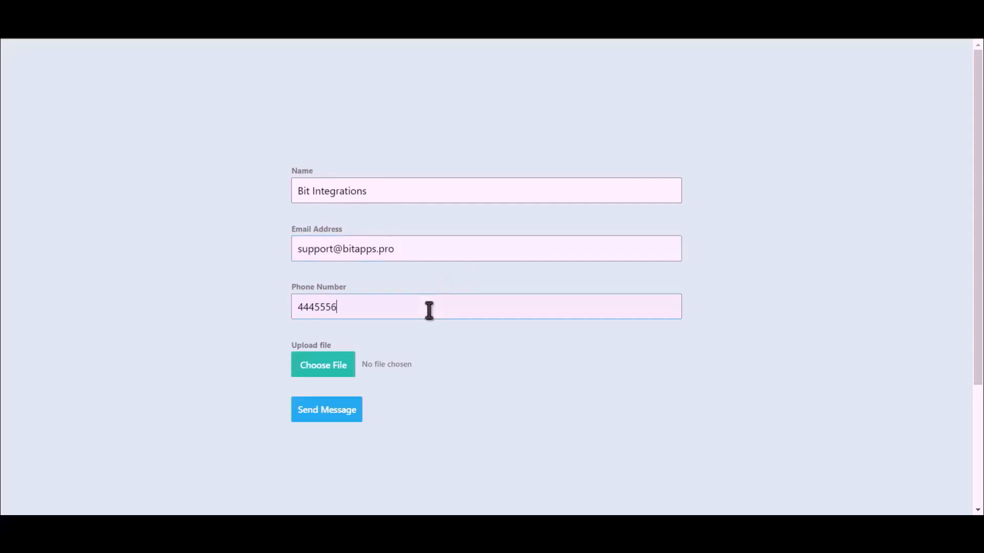
Attach the Bit Integrations image and send the form.
{"action": "left_click", "coordinate": [306, 373]}
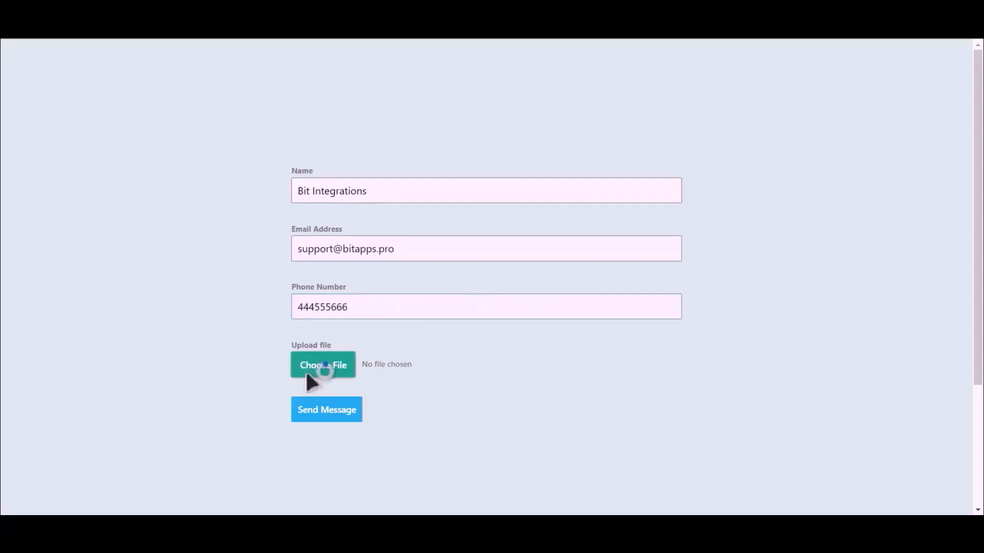
{"action": "double_click", "coordinate": [139, 113]}
{"action": "left_click", "coordinate": [328, 413]}
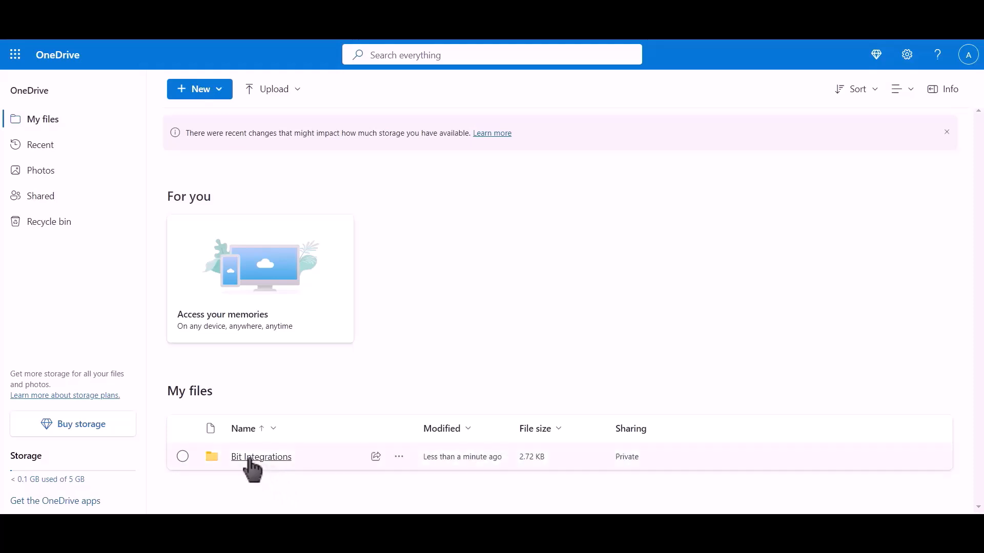
Open OneDrive's Bit Integrations folder and select the newly uploaded image.
{"action": "left_click", "coordinate": [270, 456]}
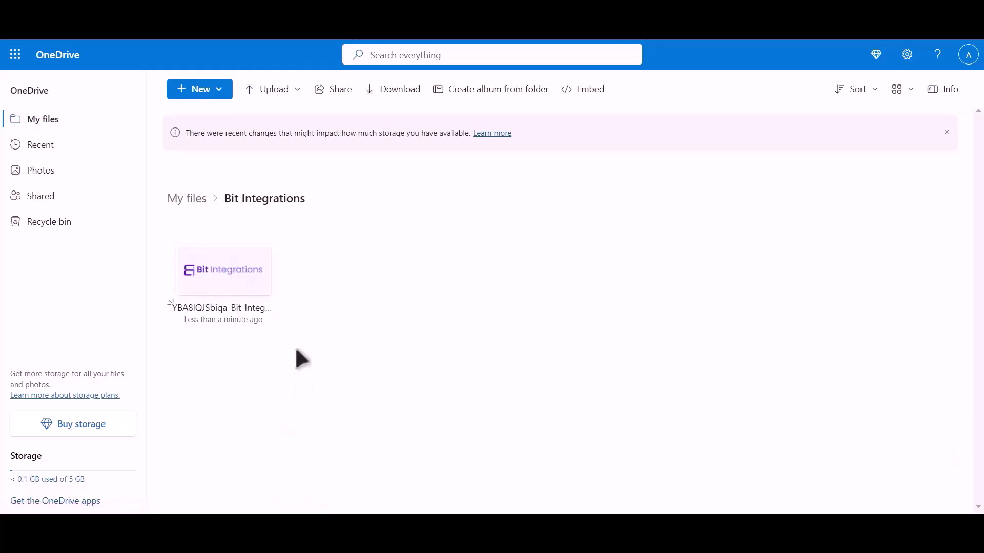
{"action": "left_click", "coordinate": [178, 236]}
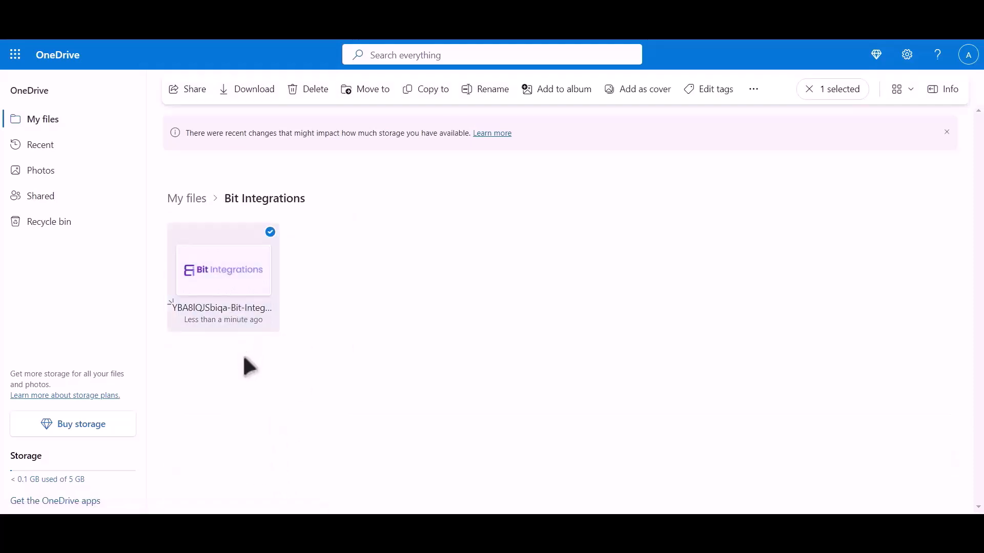